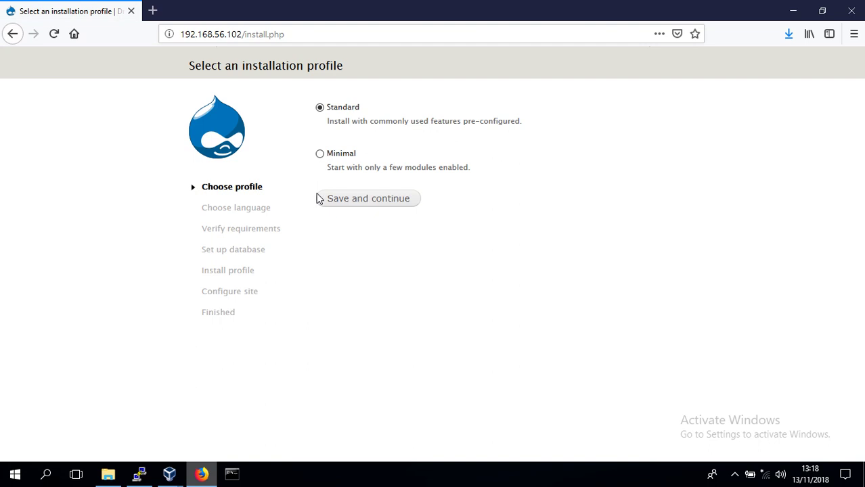
# Keep the Standard installation profile and continue the installer
pyautogui.click(357, 205)
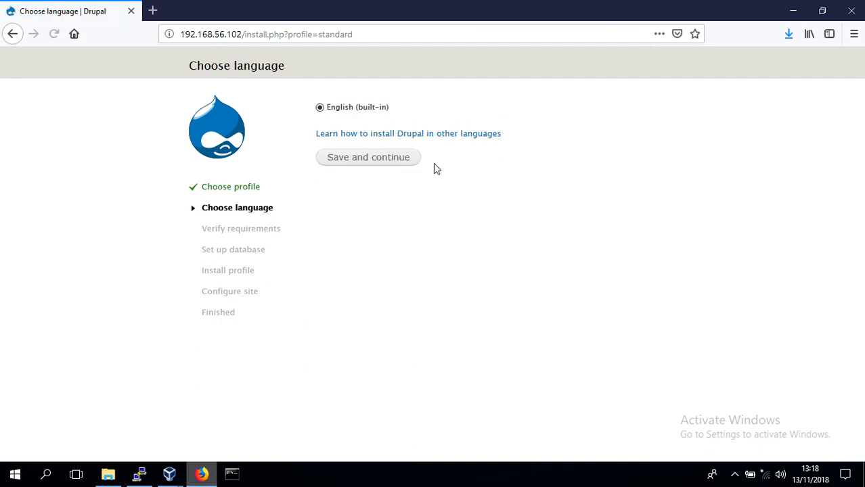
# Confirm English, note the missing sites/default/files directory error, and switch to the server terminal
pyautogui.click(404, 161)
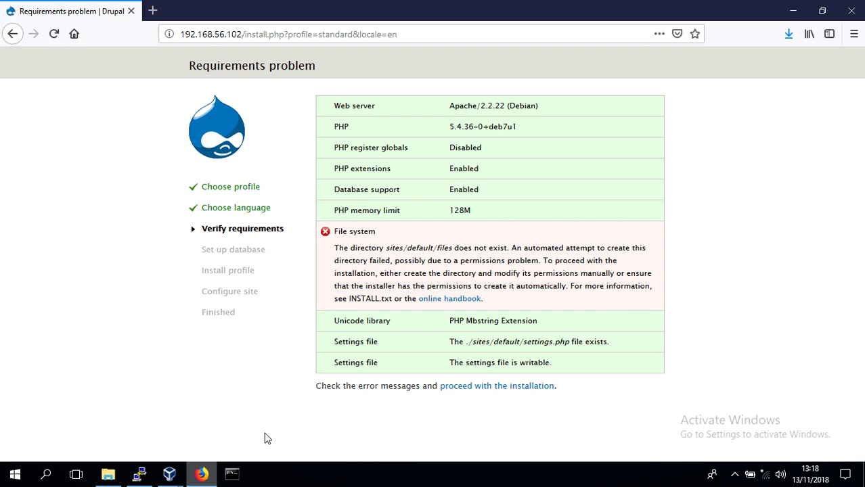
pyautogui.moveTo(452, 249); pyautogui.dragTo(384, 249)
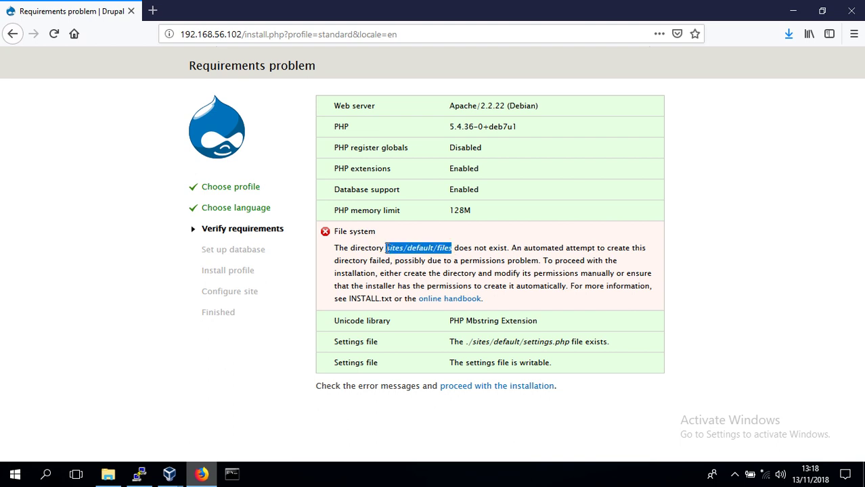
pyautogui.click(139, 475)
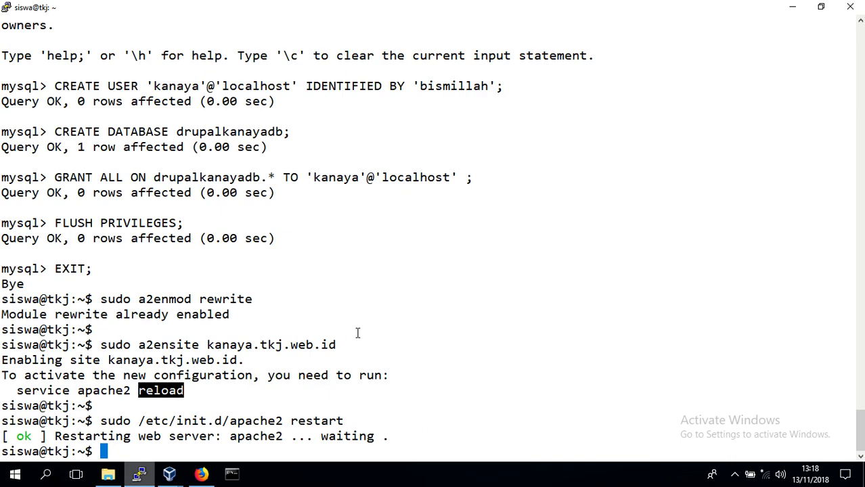
pyautogui.write('cd /var/www/k')
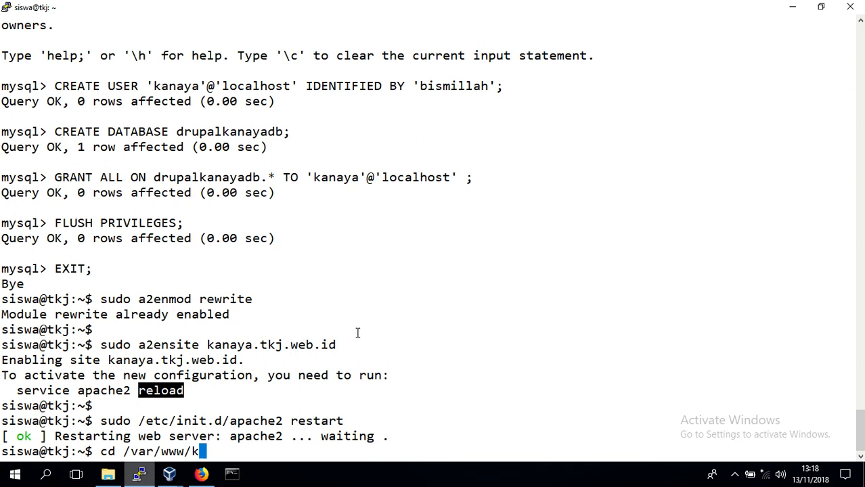
pyautogui.press('Tab')
pyautogui.press('Return')
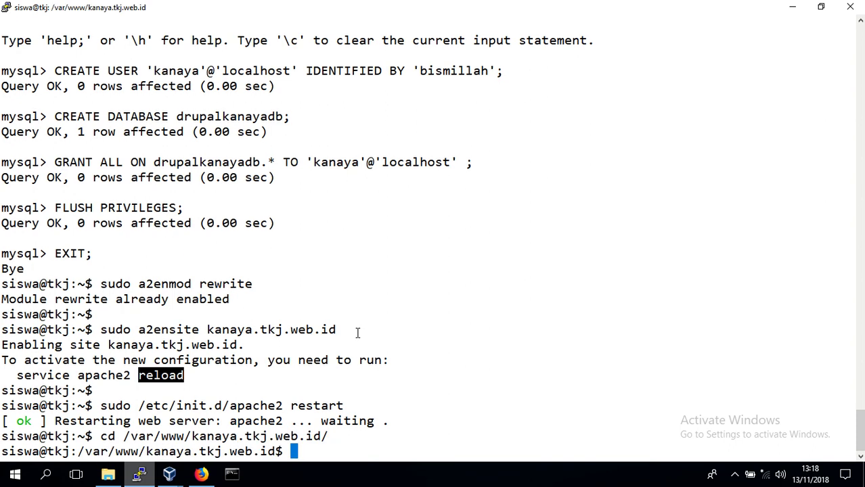
pyautogui.write('sudo')
pyautogui.press('BackSpace')
pyautogui.press('BackSpace')
pyautogui.press('BackSpace')
pyautogui.press('BackSpace')
pyautogui.press('Return')
# Give www-data:www-data ownership of sites/default with sudo chown
pyautogui.write('sudo chow')
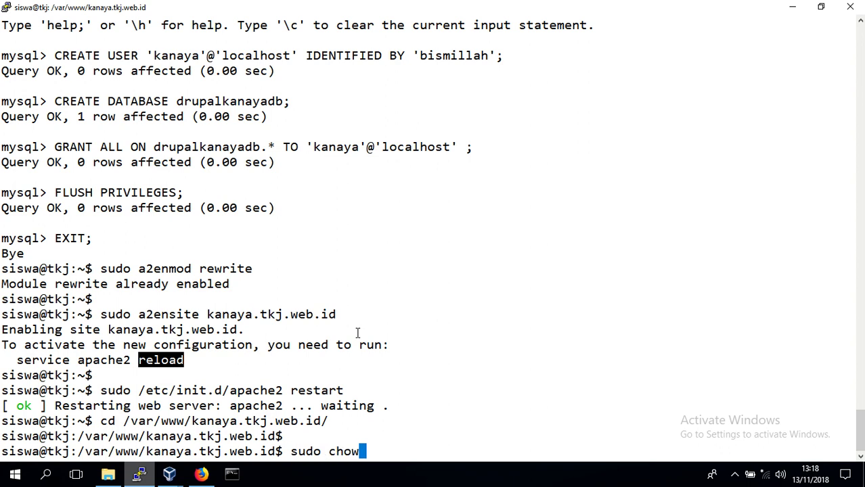
pyautogui.write('n www-data')
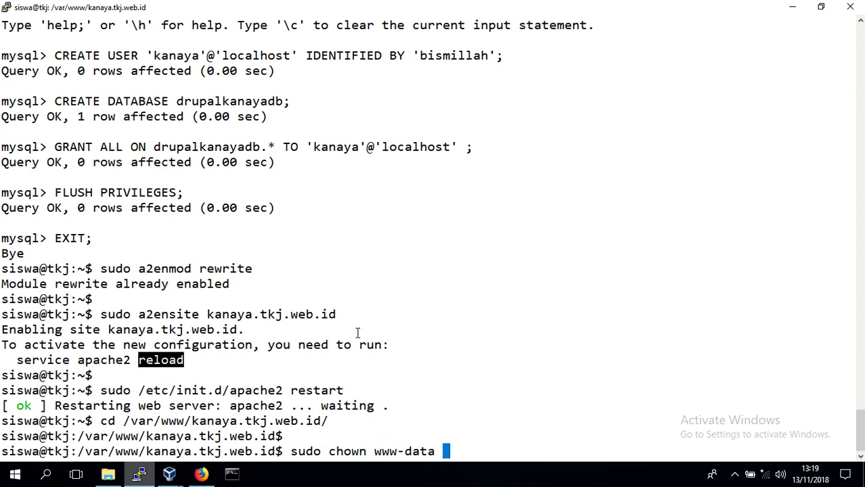
pyautogui.press('BackSpace')
pyautogui.write(':www-data sites/d')
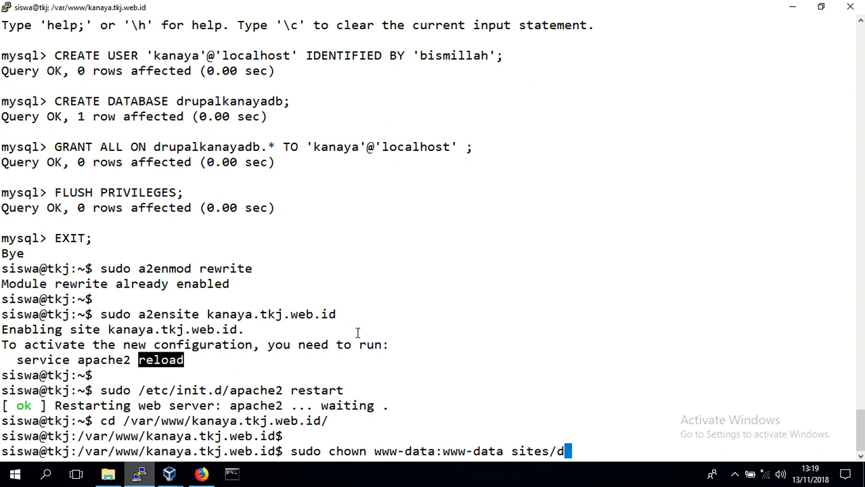
pyautogui.press('Tab')
pyautogui.press('BackSpace')
pyautogui.press('Return')
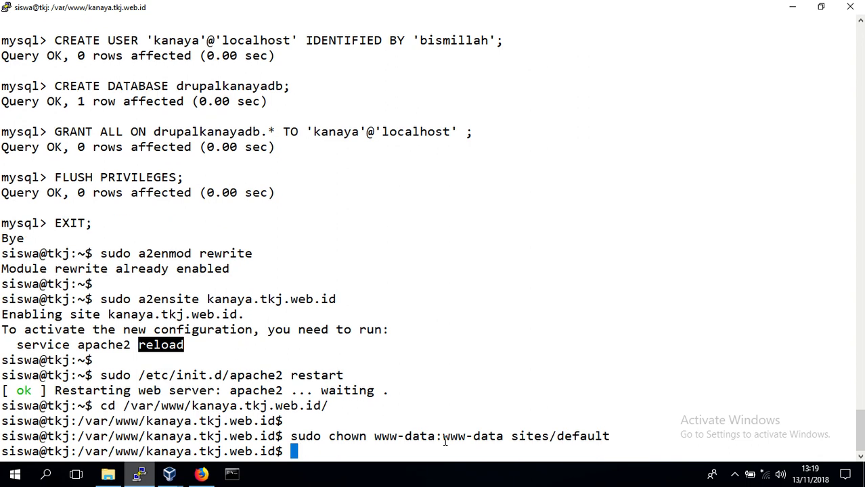
pyautogui.hotkey('alt', 'Tab')
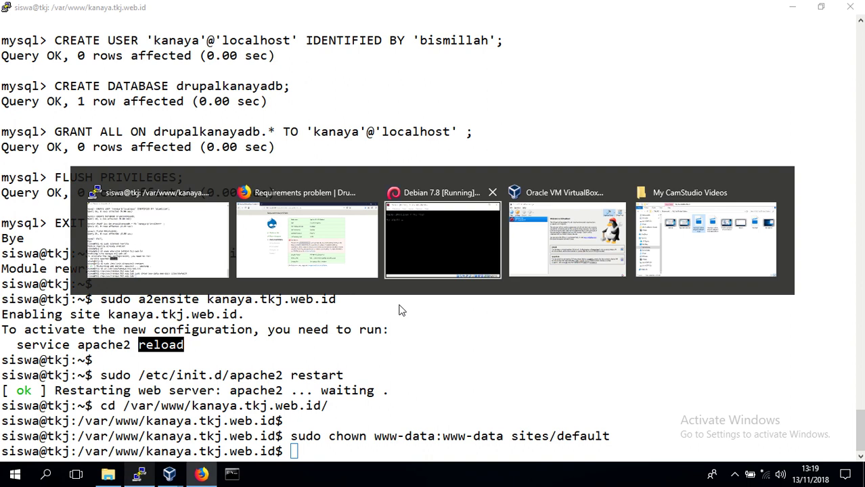
# Re-run the requirements check and enter database name drupalkanayadb, copied from the terminal
pyautogui.click(291, 292)
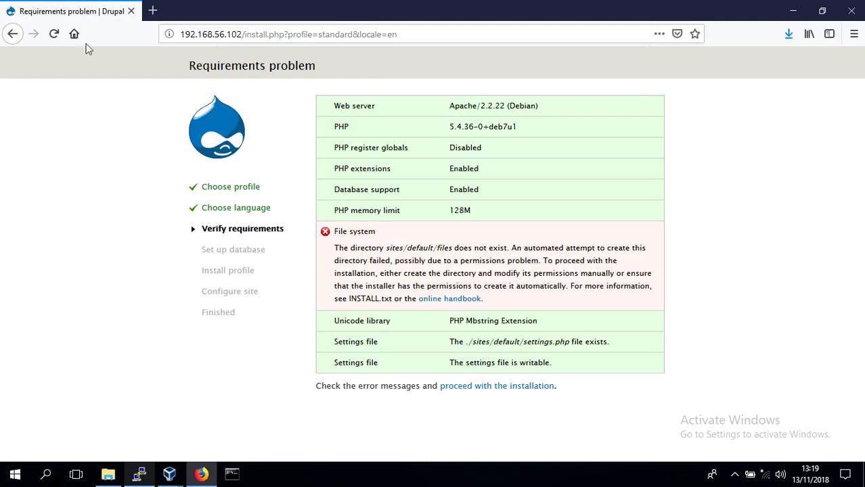
pyautogui.click(50, 34)
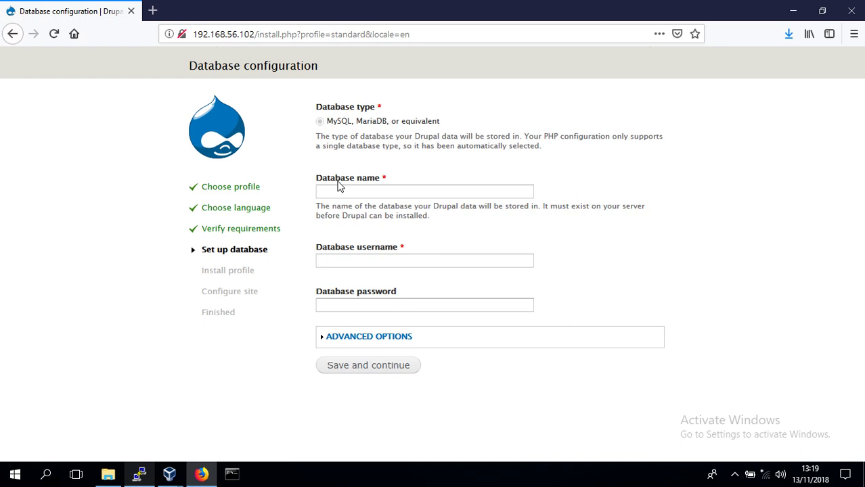
pyautogui.doubleClick(338, 181)
pyautogui.click(364, 180)
pyautogui.doubleClick(367, 179)
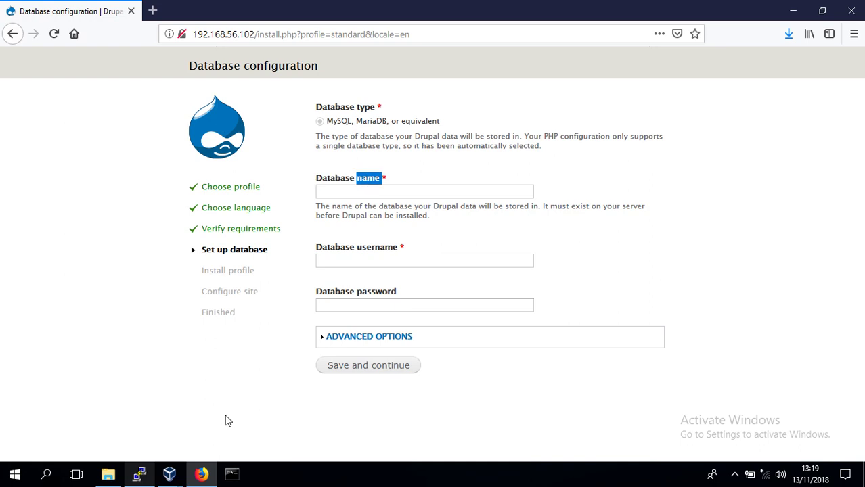
pyautogui.click(141, 475)
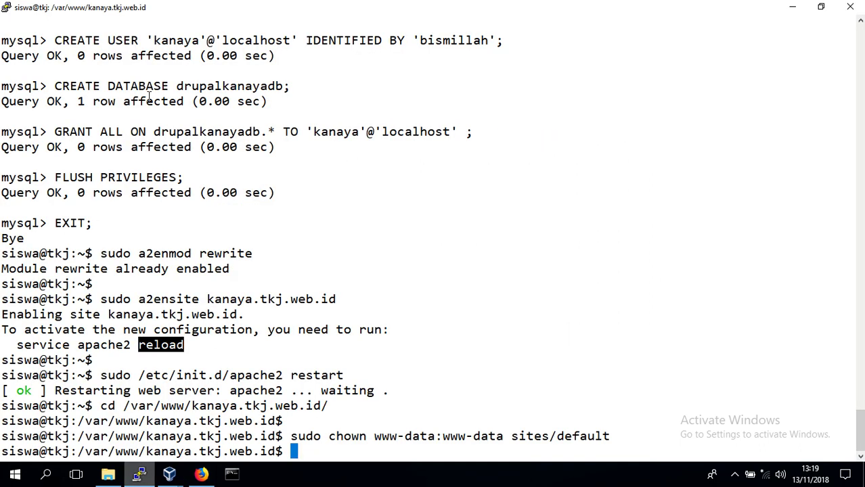
pyautogui.moveTo(194, 80); pyautogui.dragTo(203, 75)
pyautogui.doubleClick(203, 86)
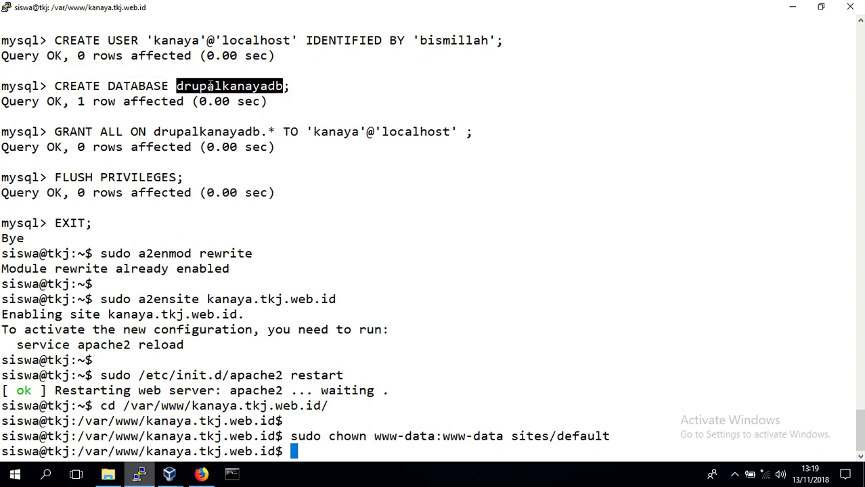
pyautogui.doubleClick(144, 87)
pyautogui.hotkey('alt', 'Tab')
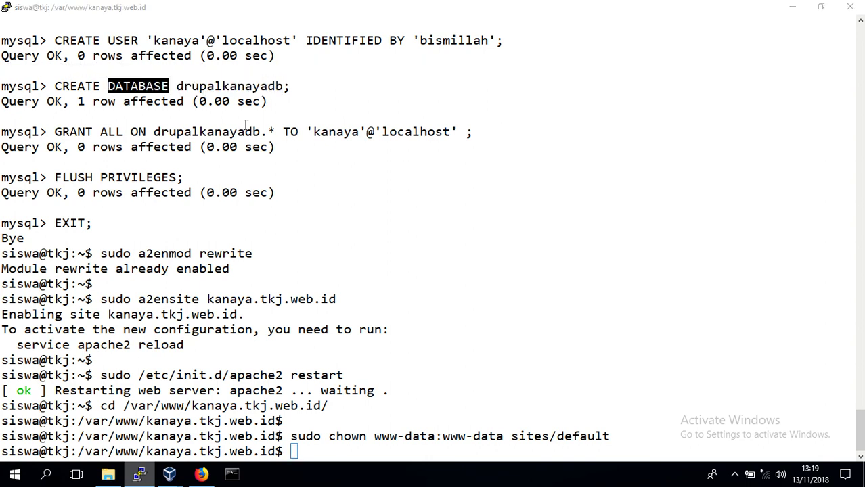
pyautogui.click(395, 193)
pyautogui.write('drupa')
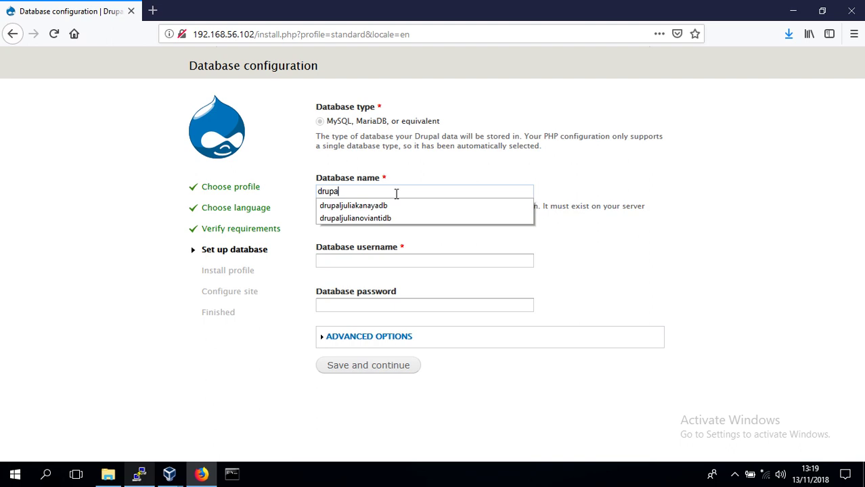
pyautogui.write('lkanayadb')
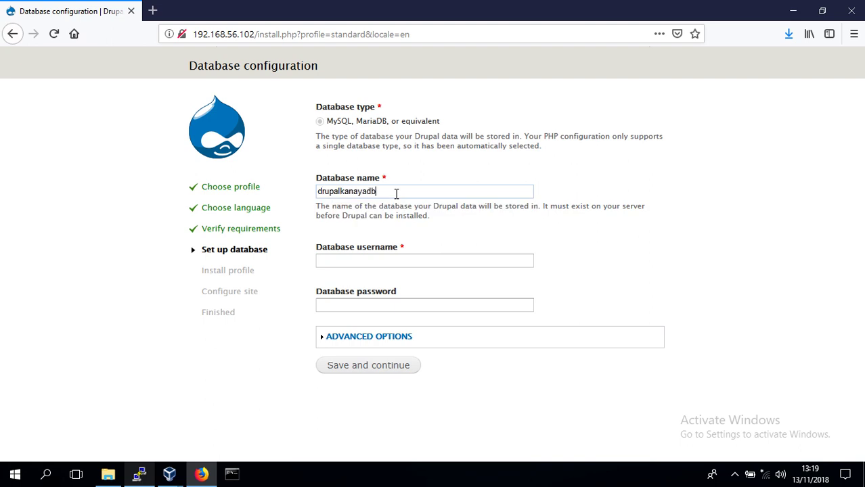
# Enter the database username found in the terminal's CREATE USER command
pyautogui.doubleClick(341, 250)
pyautogui.doubleClick(369, 251)
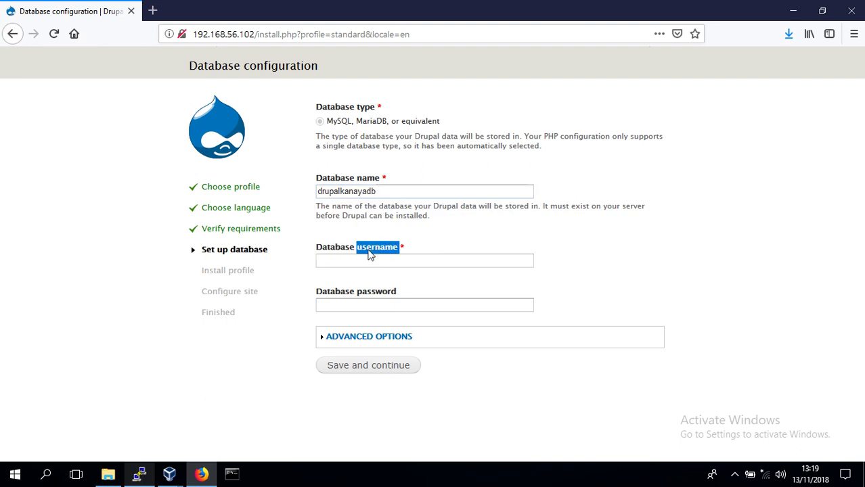
pyautogui.hotkey('alt', 'Tab')
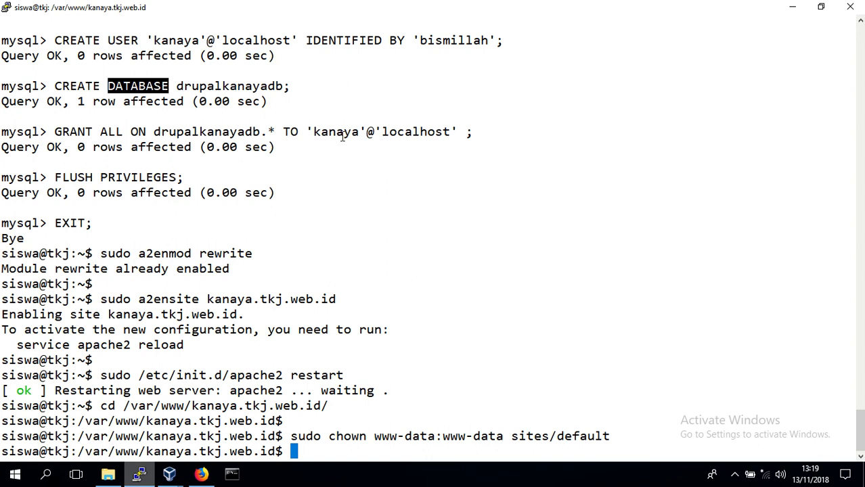
pyautogui.click(342, 137)
pyautogui.doubleClick(336, 132)
pyautogui.doubleClick(176, 41)
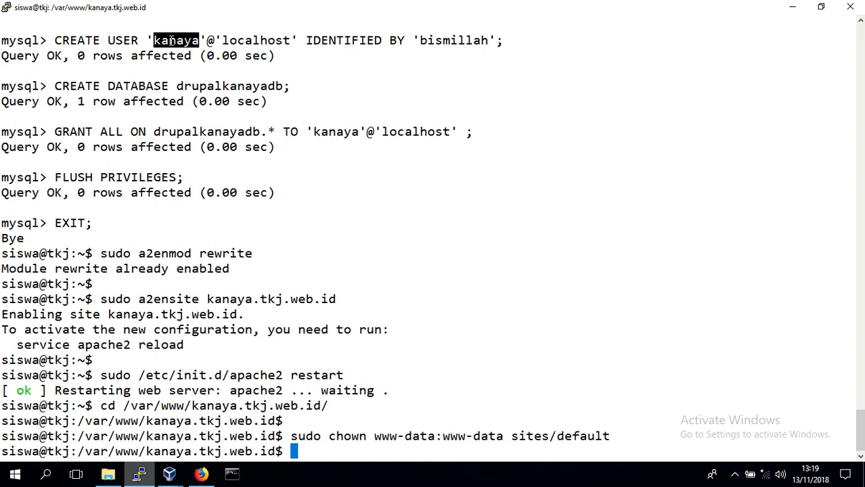
pyautogui.hotkey('alt', 'Tab')
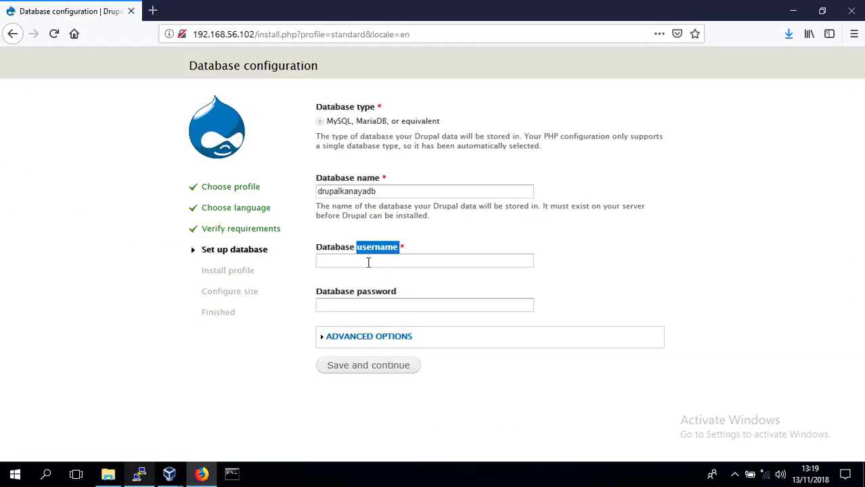
pyautogui.click(376, 260)
pyautogui.write('kanaya')
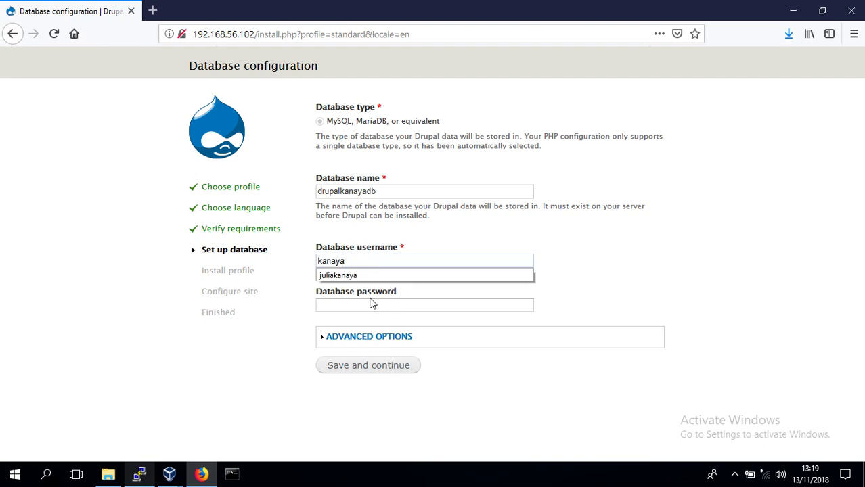
# Enter the database user's password from the terminal and submit the database settings
pyautogui.doubleClick(348, 294)
pyautogui.doubleClick(376, 294)
pyautogui.hotkey('alt', 'Tab')
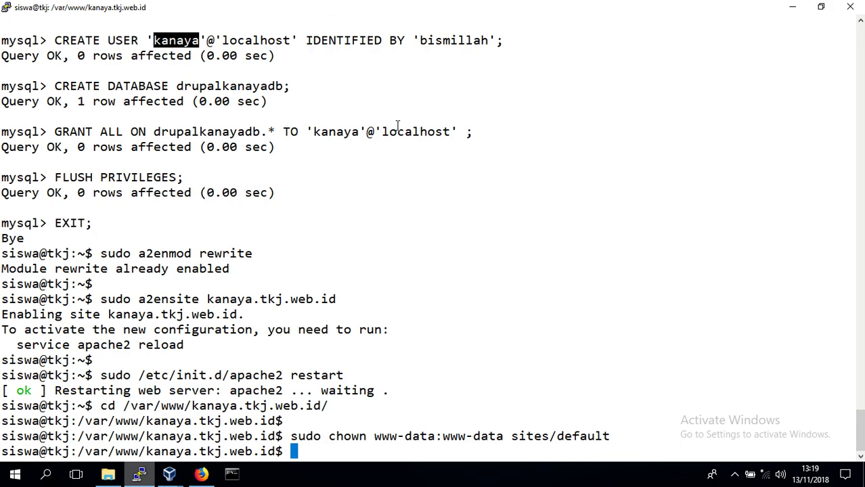
pyautogui.doubleClick(444, 40)
pyautogui.hotkey('alt', 'Tab')
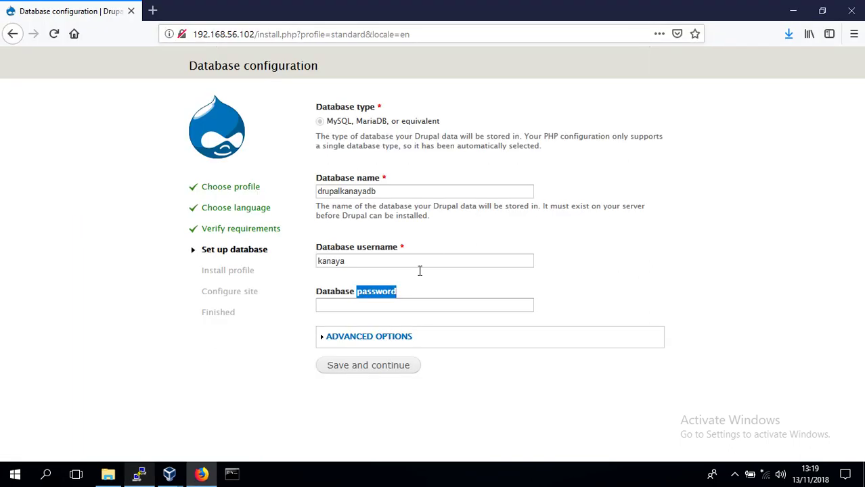
pyautogui.click(429, 307)
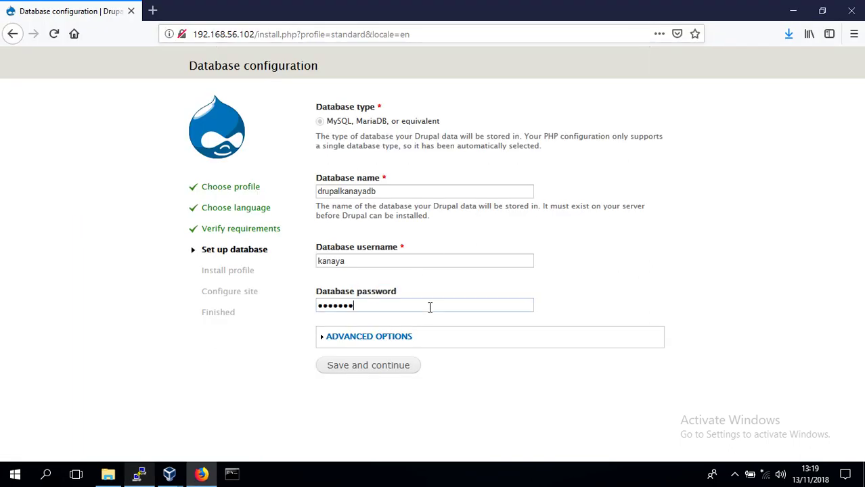
pyautogui.click(395, 365)
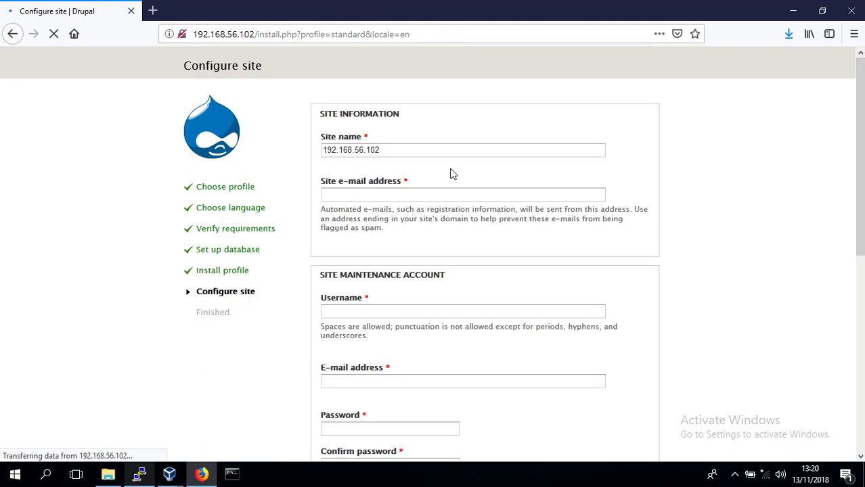
# Replace the site name with the owner's name and enter the site e-mail address
pyautogui.click(438, 155)
pyautogui.hotkey('ctrl', 'shift', 'Left')
pyautogui.hotkey('ctrl', 'shift', 'Left')
pyautogui.hotkey('ctrl', 'shift', 'Left')
pyautogui.hotkey('ctrl', 'shift', 'Left')
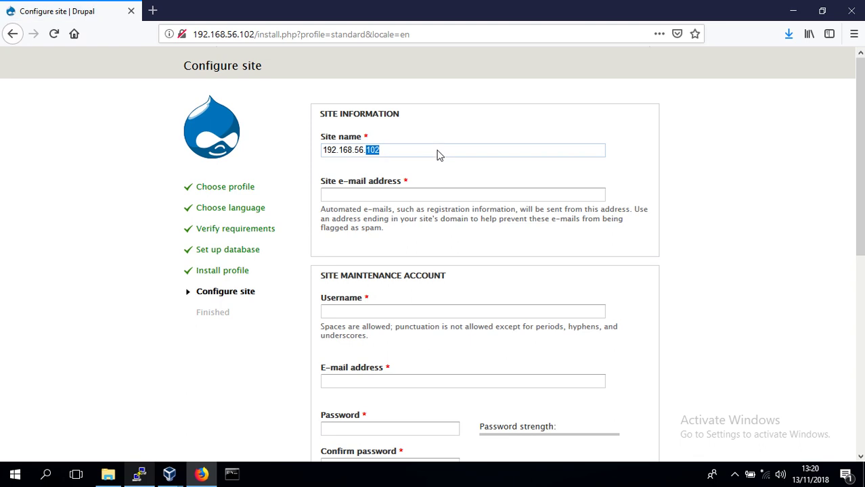
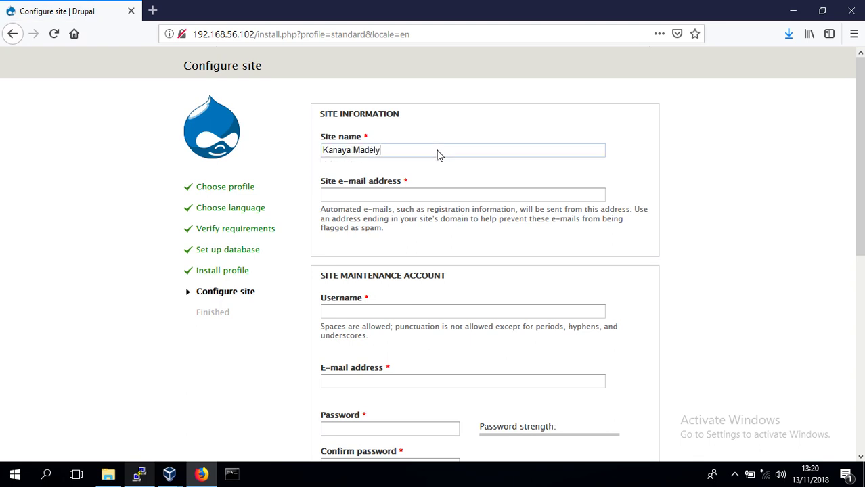
pyautogui.press('Tab')
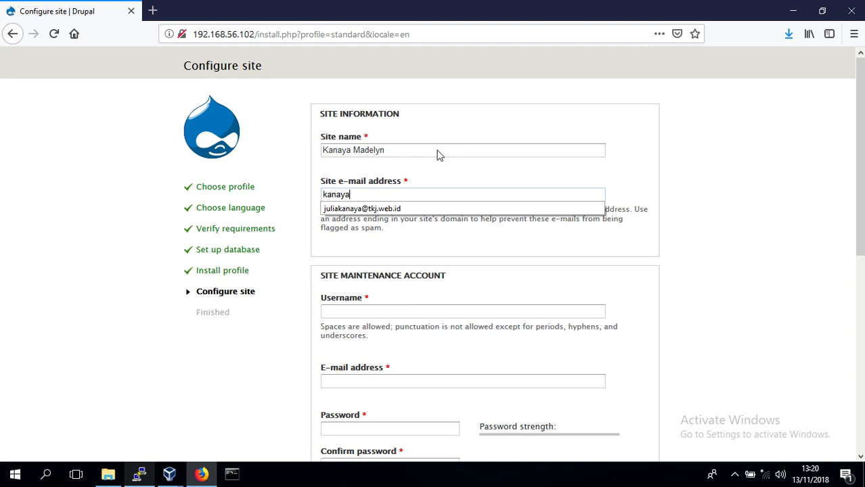
# Set the maintenance username to admin and enter its password in both fields
pyautogui.press('Tab')
pyautogui.write('admin')
pyautogui.press('Tab')
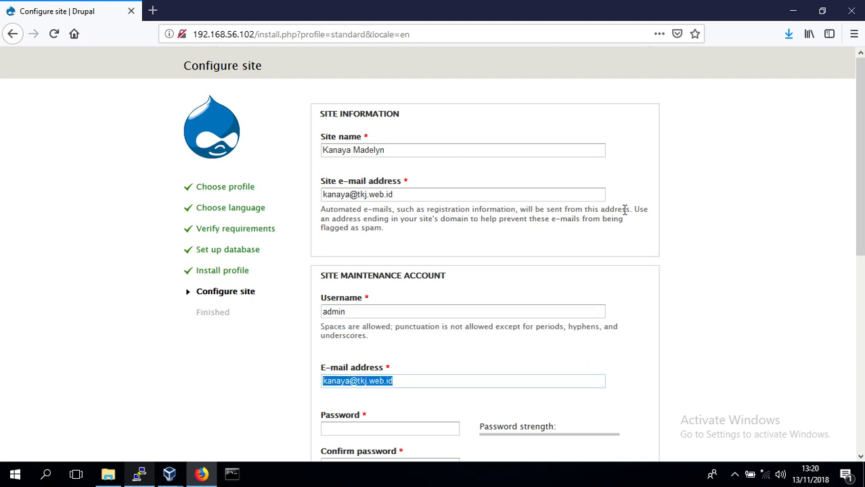
pyautogui.scroll(-3, 860, 238)
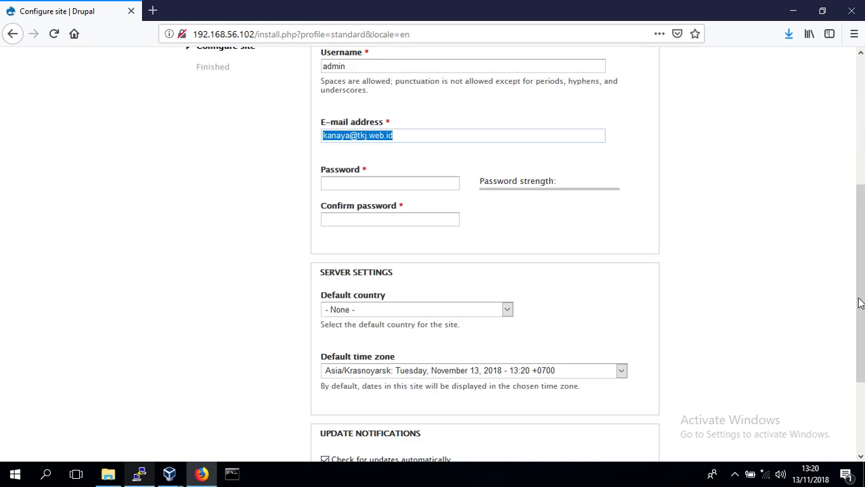
pyautogui.click(424, 181)
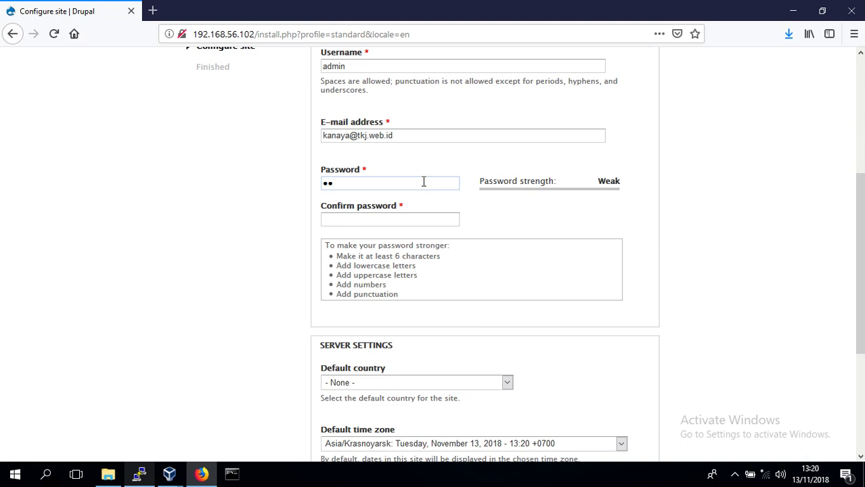
pyautogui.press('Tab')
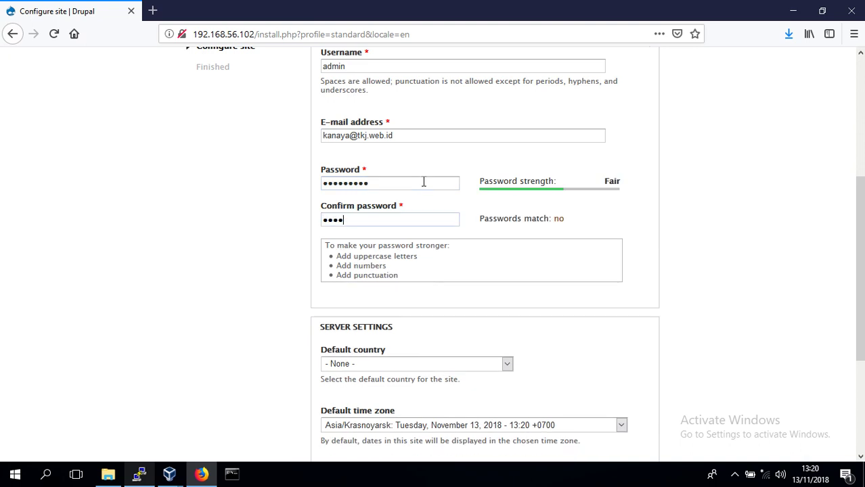
# Set default country to Indonesia and default time zone to Asia/Jakarta
pyautogui.click(499, 369)
pyautogui.press('i')
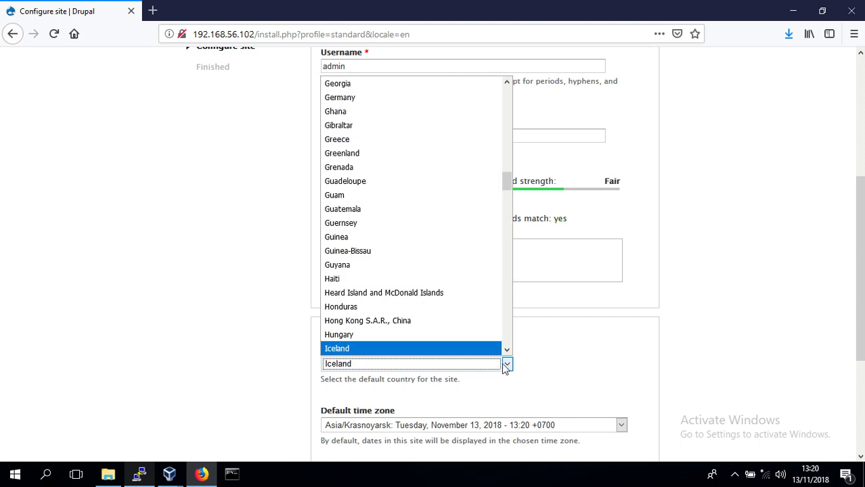
pyautogui.click(502, 365)
pyautogui.click(502, 366)
pyautogui.click(506, 352)
pyautogui.click(488, 348)
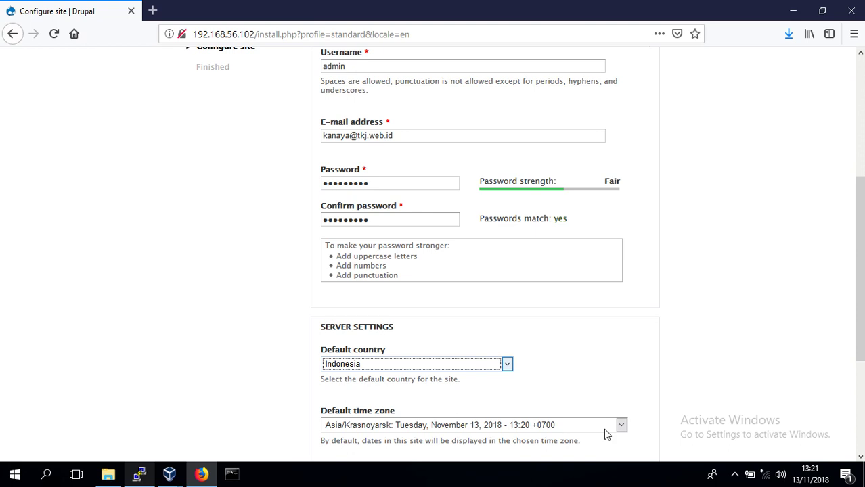
pyautogui.click(621, 426)
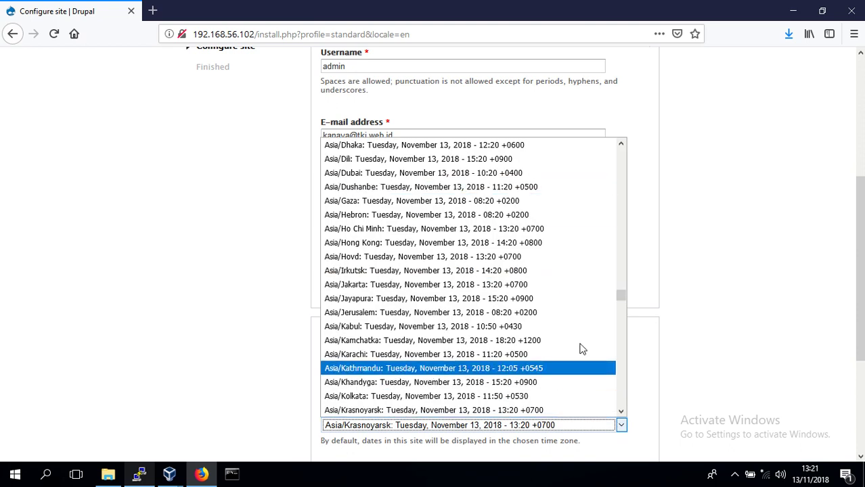
pyautogui.click(578, 285)
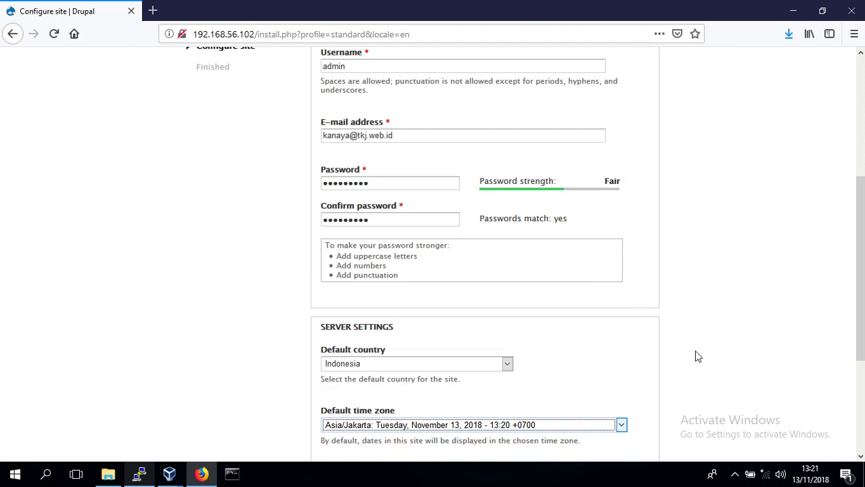
pyautogui.scroll(-5, 744, 311)
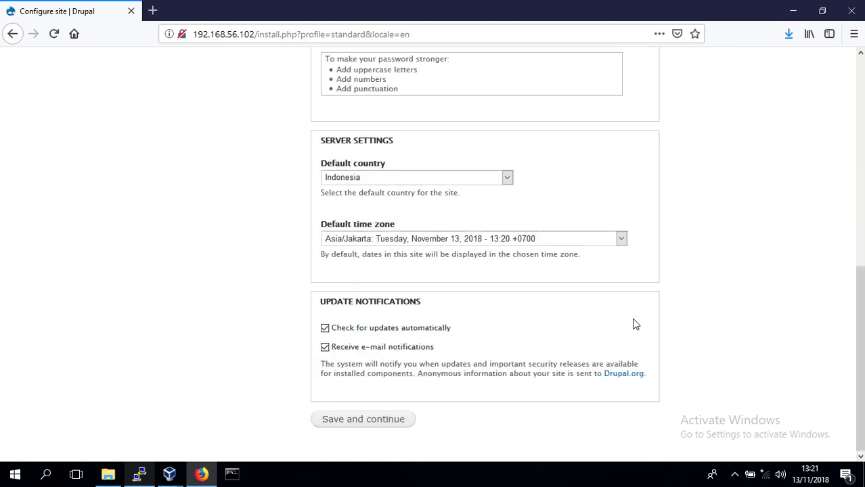
# Save the site configuration and let the installation finish
pyautogui.click(381, 419)
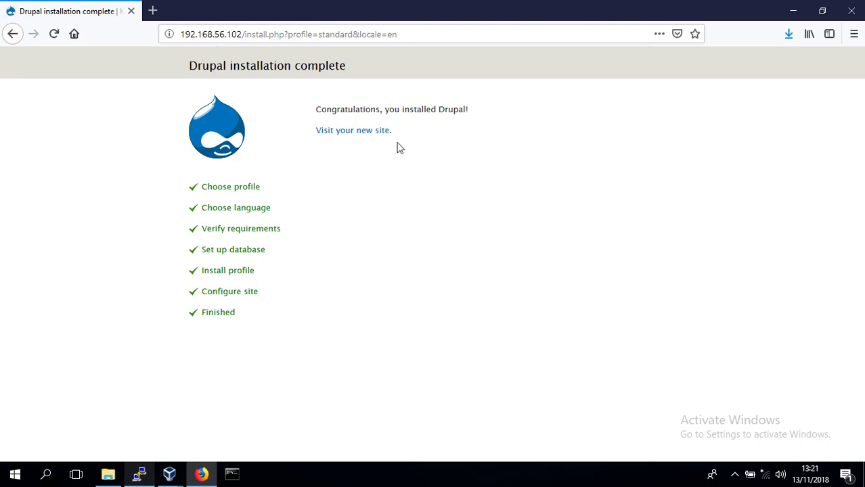
# Visit the newly installed site and start adding new content from its front page
pyautogui.click(373, 136)
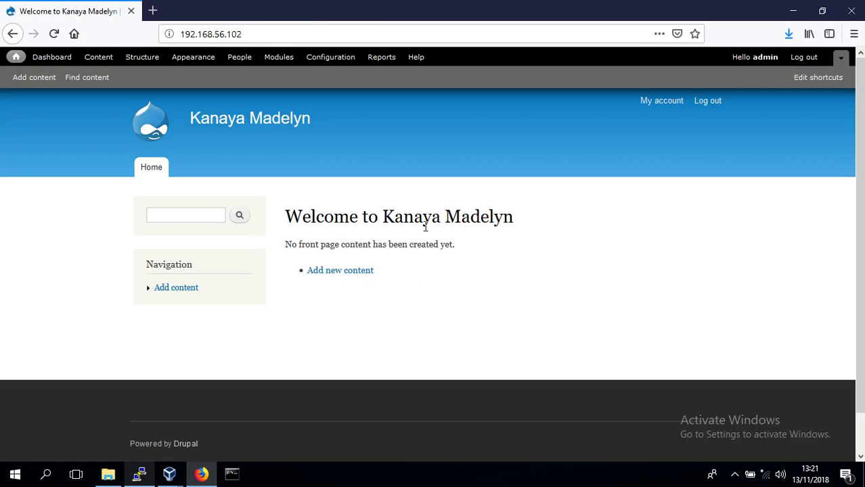
pyautogui.moveTo(383, 218); pyautogui.dragTo(570, 230)
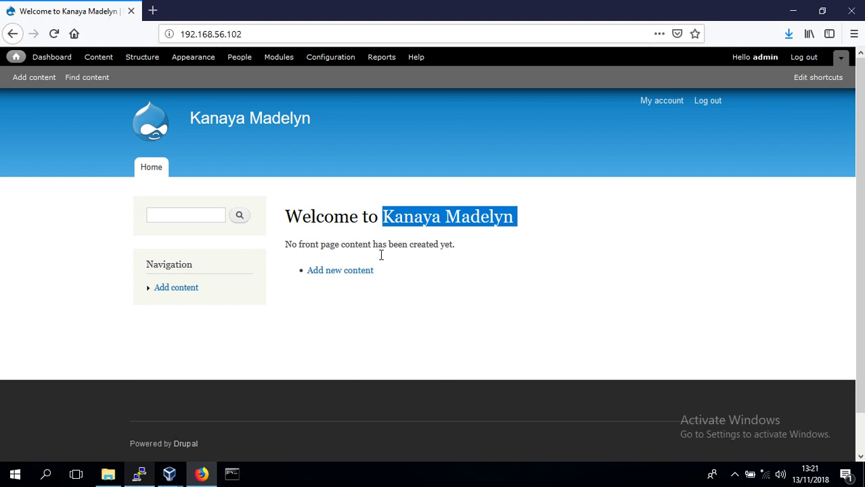
pyautogui.click(333, 272)
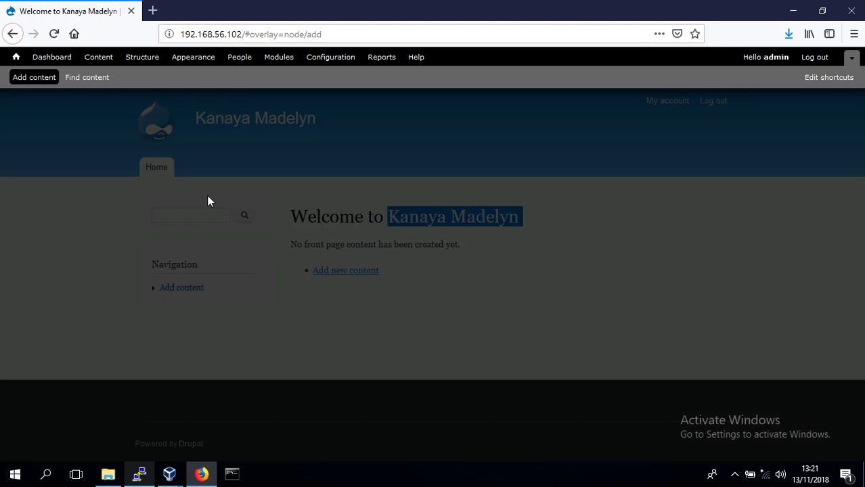
# Start an Article titled 'Selamat Datang' with the tag 'greeetings'
pyautogui.click(95, 167)
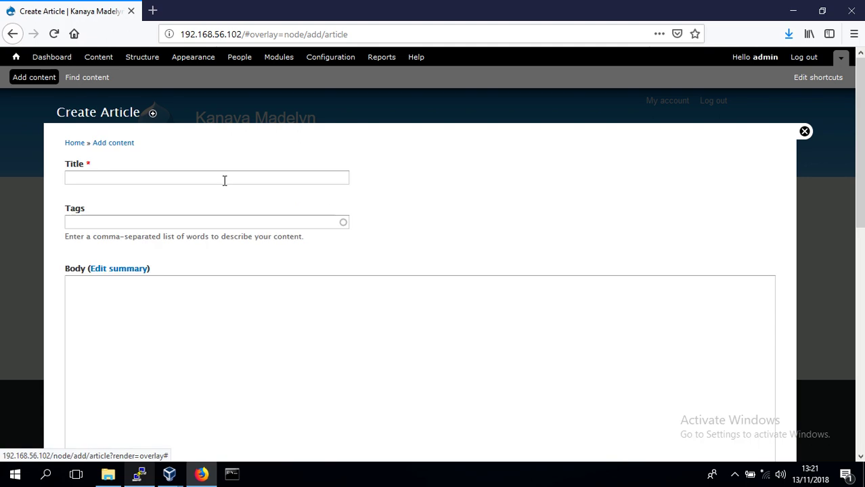
pyautogui.click(208, 184)
pyautogui.write('mat')
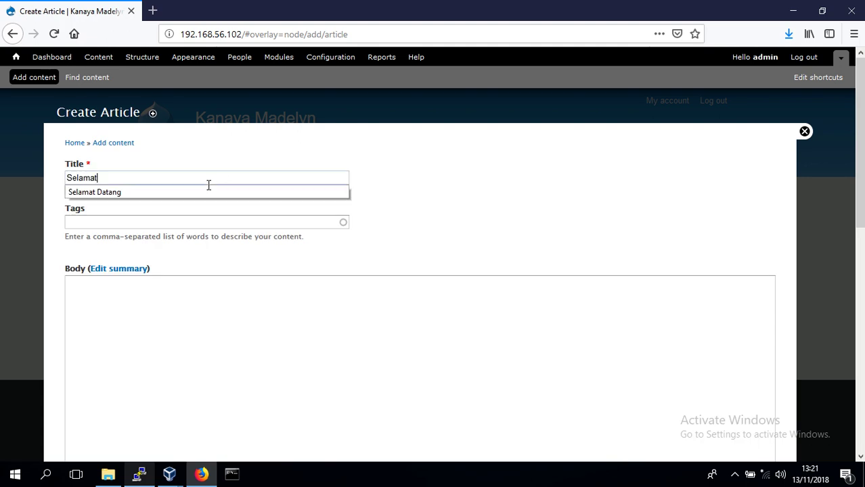
pyautogui.click(208, 193)
pyautogui.click(209, 220)
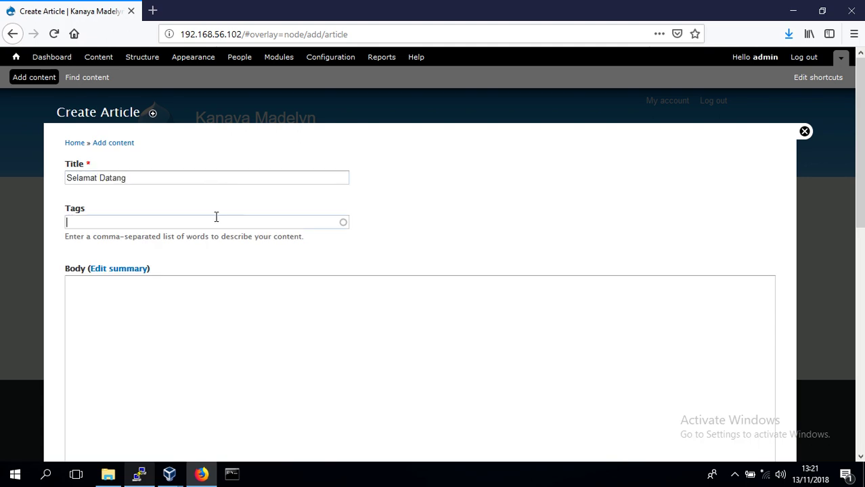
pyautogui.write('greeetings')
pyautogui.press('Tab')
pyautogui.press('Tab')
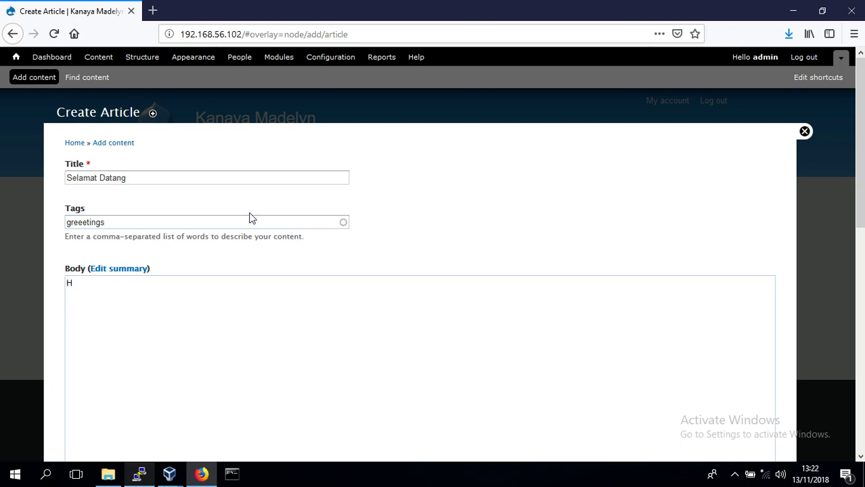
# Write the welcome body about Drupal 7, Apache2 and Debian 7.8, and publish the article
pyautogui.write('Halo, selamat daa')
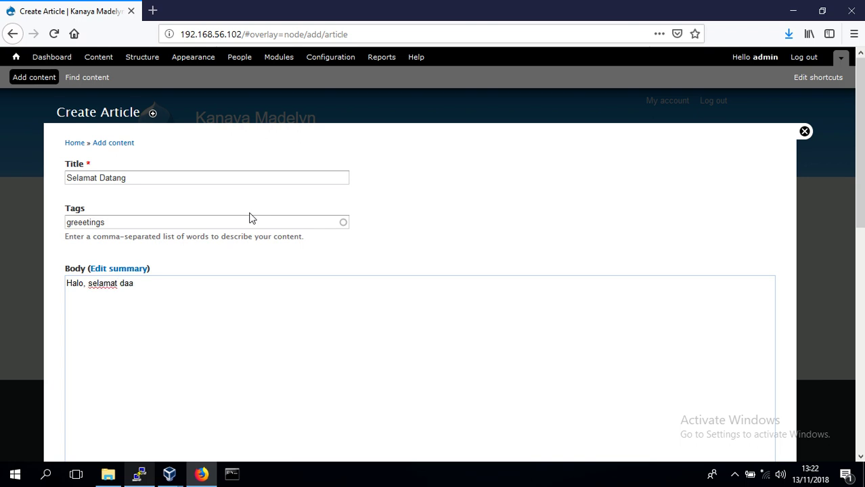
pyautogui.press('BackSpace')
pyautogui.write('tang di sutys')
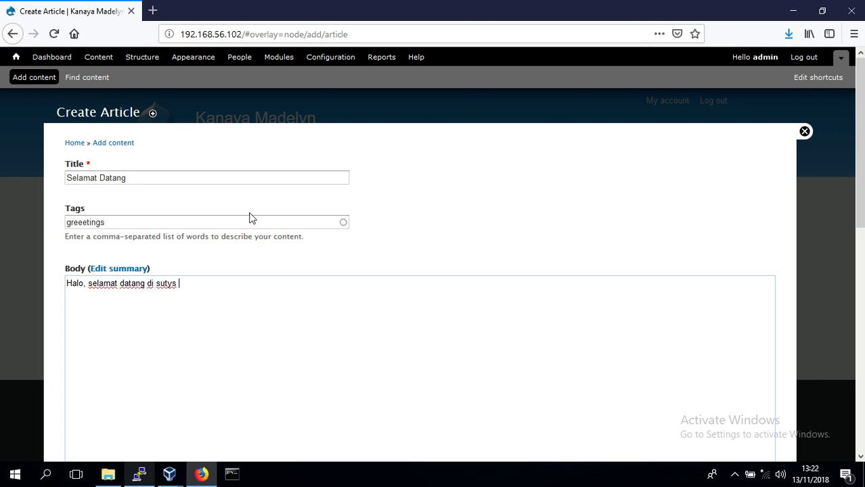
pyautogui.press('BackSpace')
pyautogui.press('BackSpace')
pyautogui.press('BackSpace')
pyautogui.press('BackSpace')
pyautogui.press('BackSpace')
pyautogui.write('itus berbasis Drup')
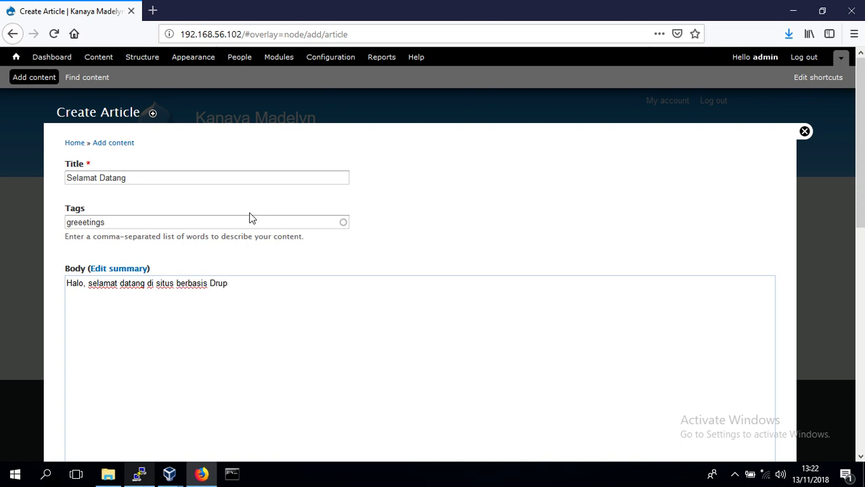
pyautogui.write('al')
pyautogui.write(' 7, yan')
pyautogui.press('BackSpace')
pyautogui.press('BackSpace')
pyautogui.press('BackSpace')
pyautogui.press('BackSpace')
pyautogui.press('BackSpace')
pyautogui.write('yang dijalankan')
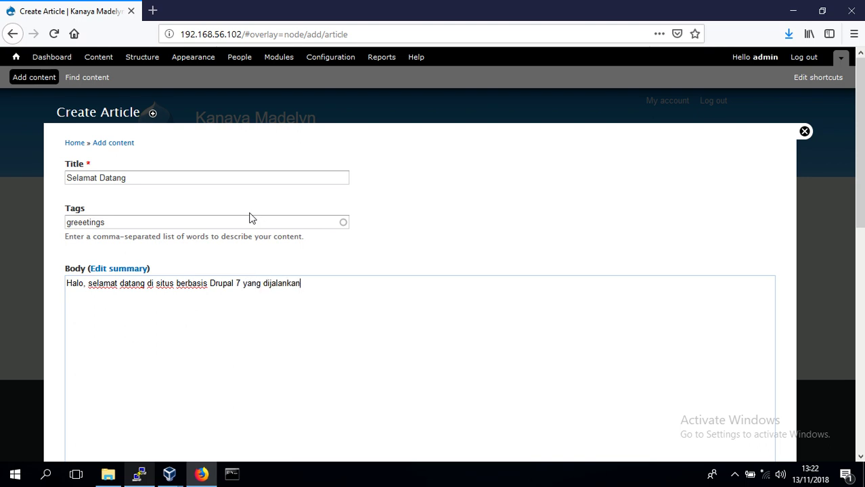
pyautogui.write(' oleh Web Server ')
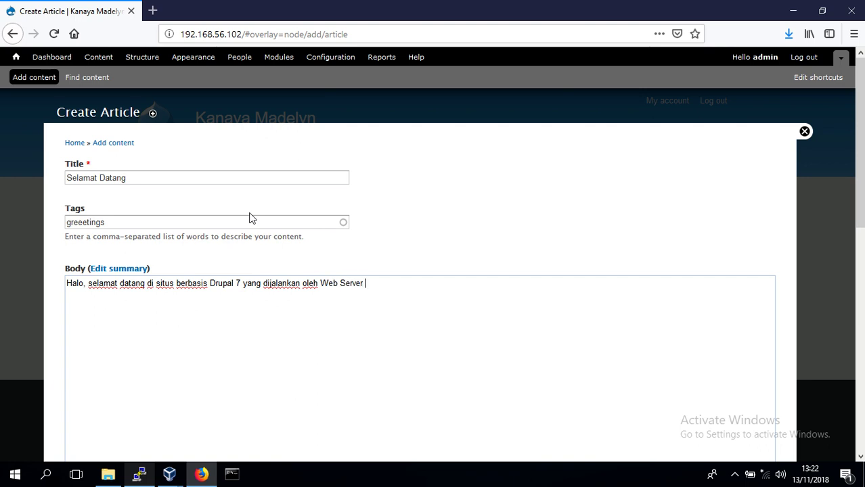
pyautogui.write('Apache2, di sistem o')
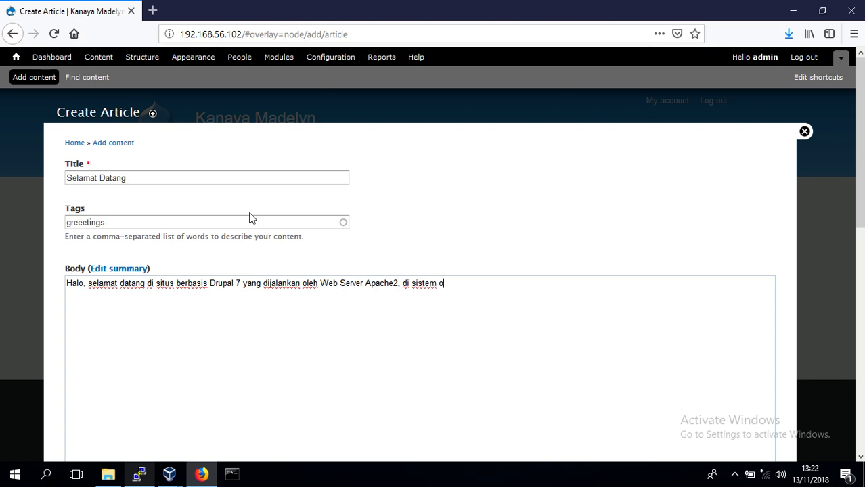
pyautogui.write('perasi Linux Debian 7.8')
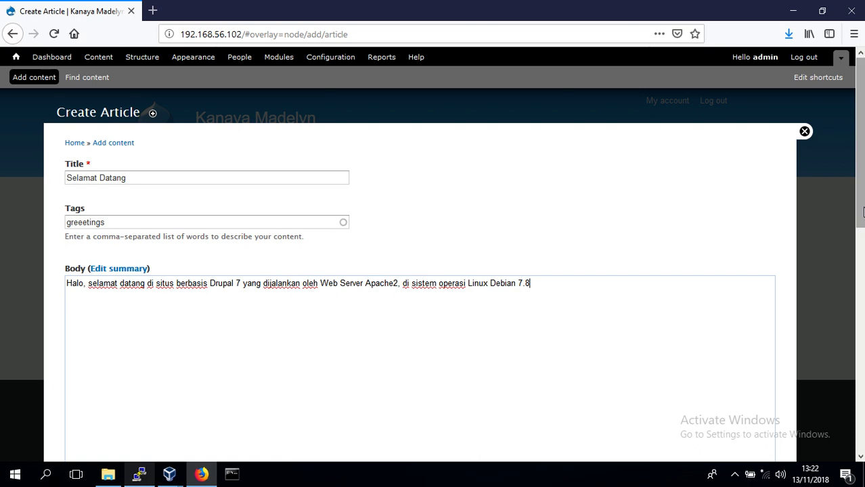
pyautogui.scroll(-5, 862, 213)
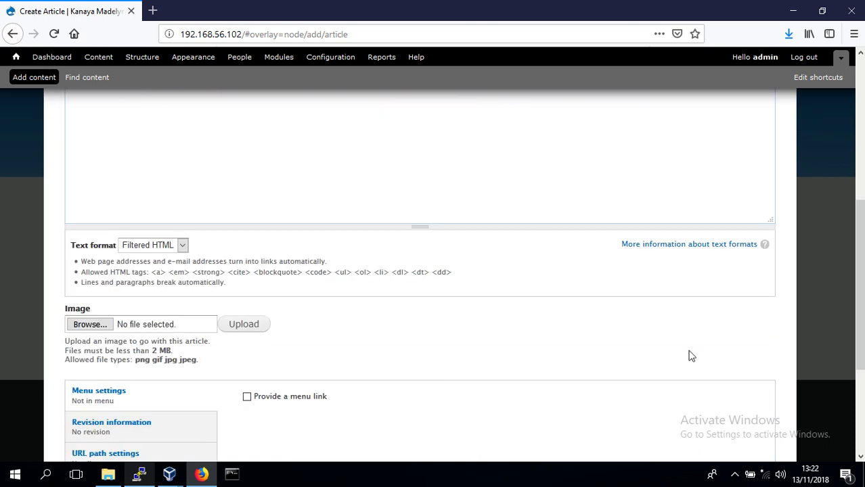
pyautogui.scroll(-2, 862, 374)
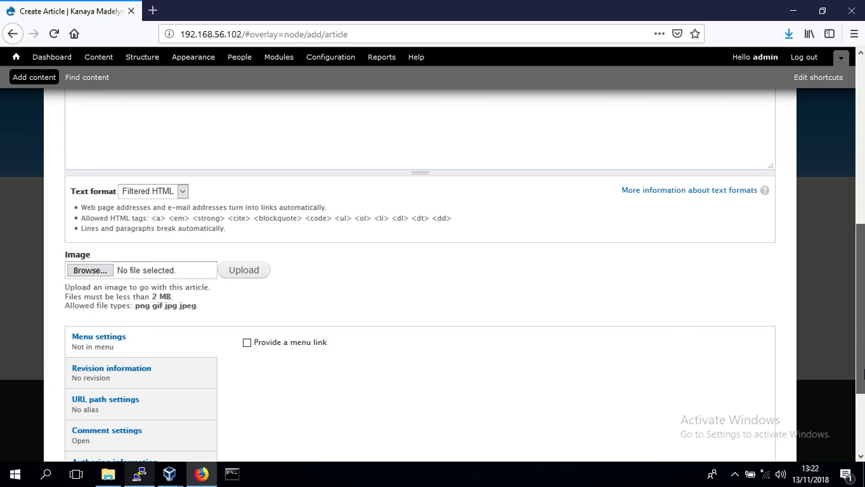
pyautogui.scroll(-3, 862, 375)
pyautogui.scroll(-1, 862, 374)
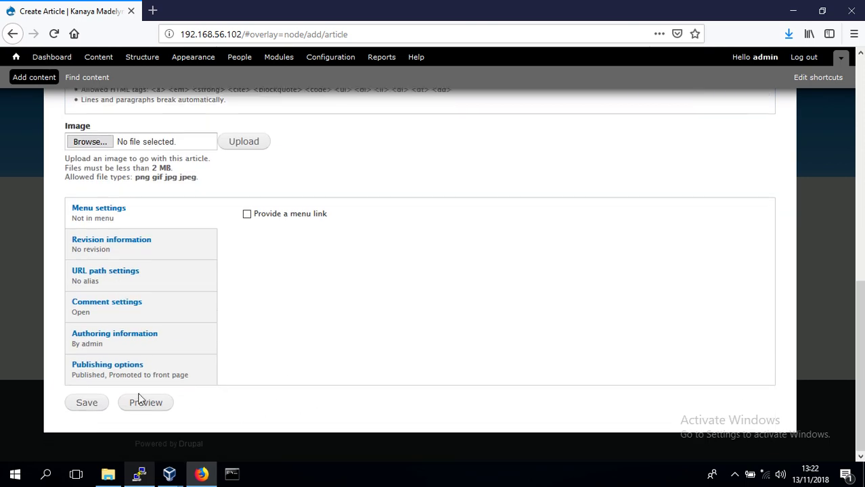
pyautogui.click(92, 403)
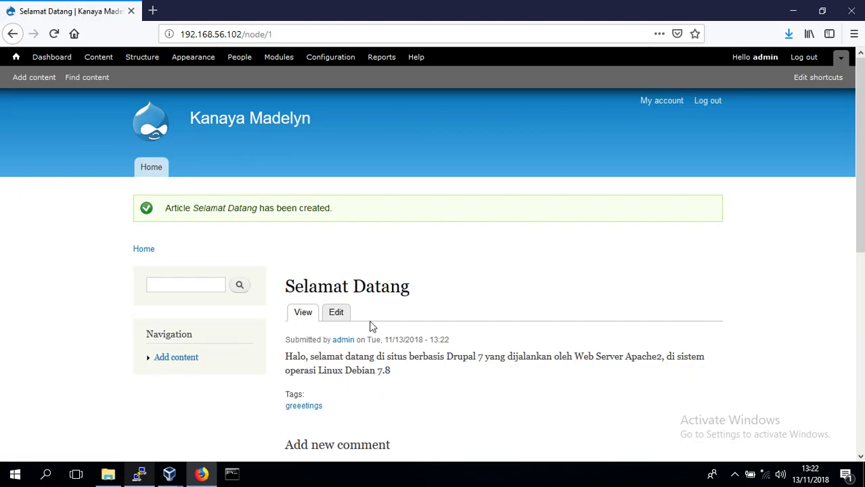
pyautogui.moveTo(413, 295); pyautogui.dragTo(283, 292)
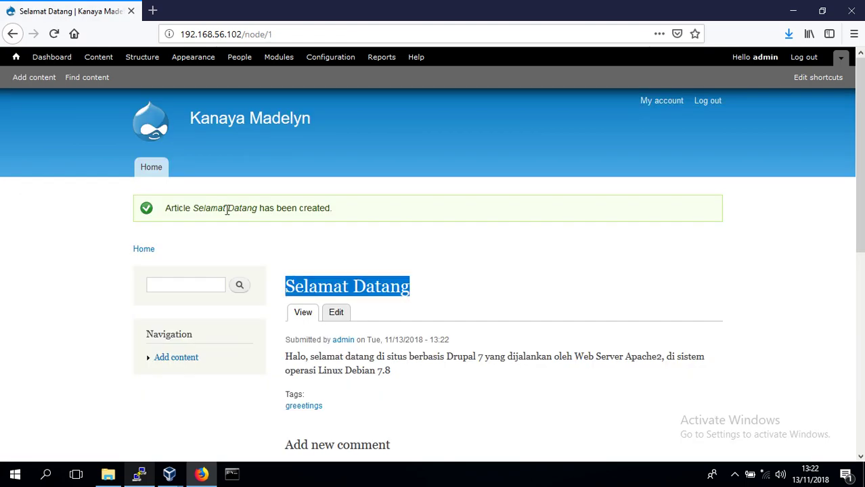
pyautogui.click(39, 80)
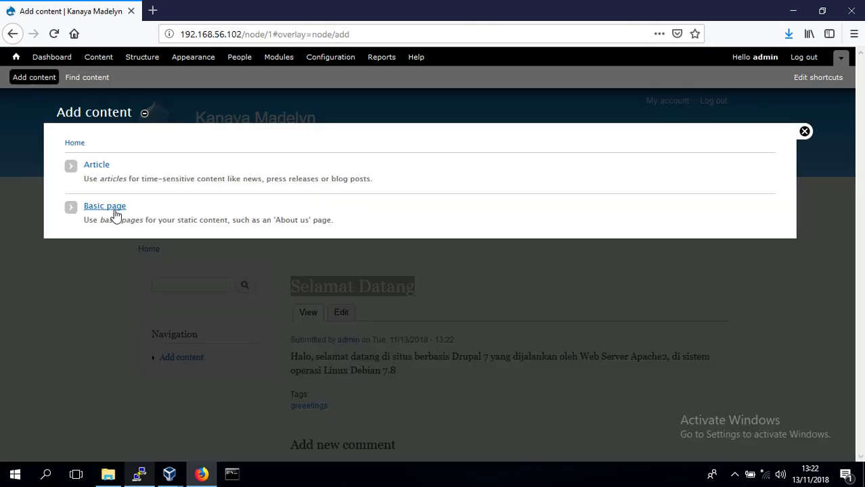
# Create a Basic page titled 'Kontak' whose body gives the contact e-mail address
pyautogui.click(113, 209)
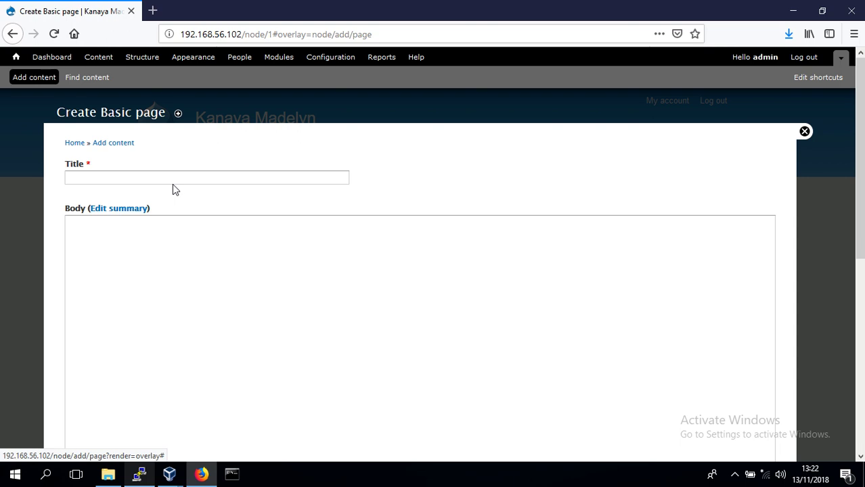
pyautogui.click(204, 181)
pyautogui.write('Kontak')
pyautogui.press('Tab')
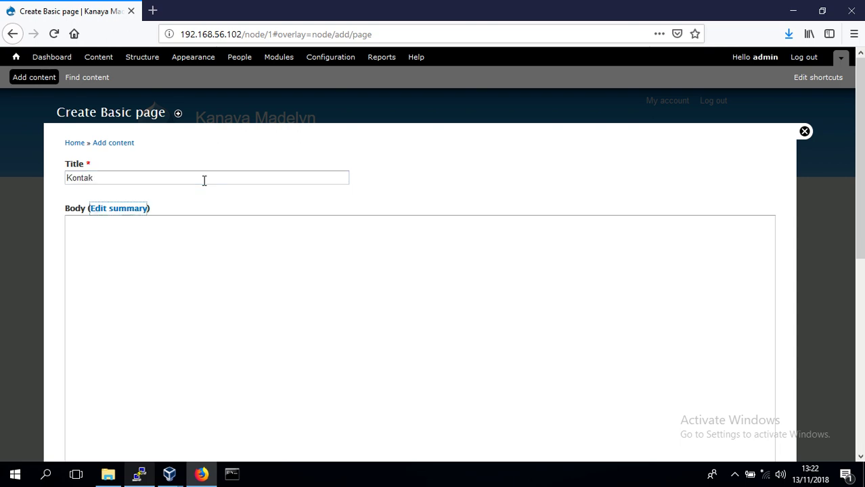
pyautogui.press('Tab')
pyautogui.write('H')
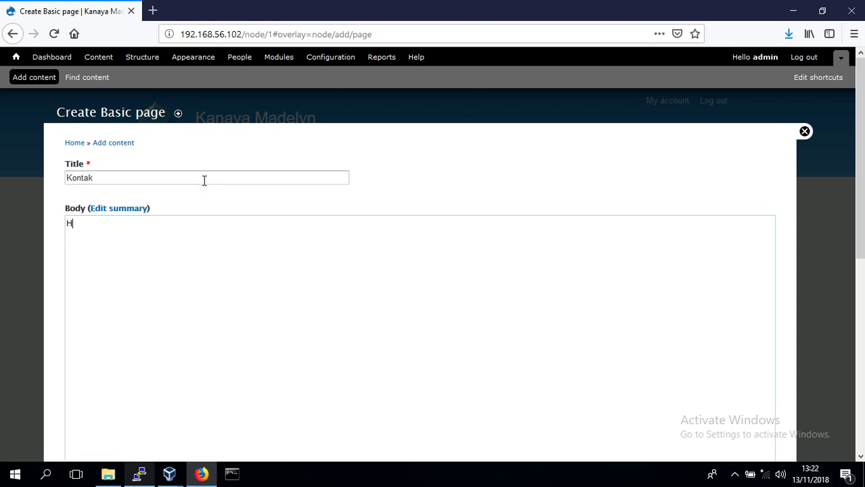
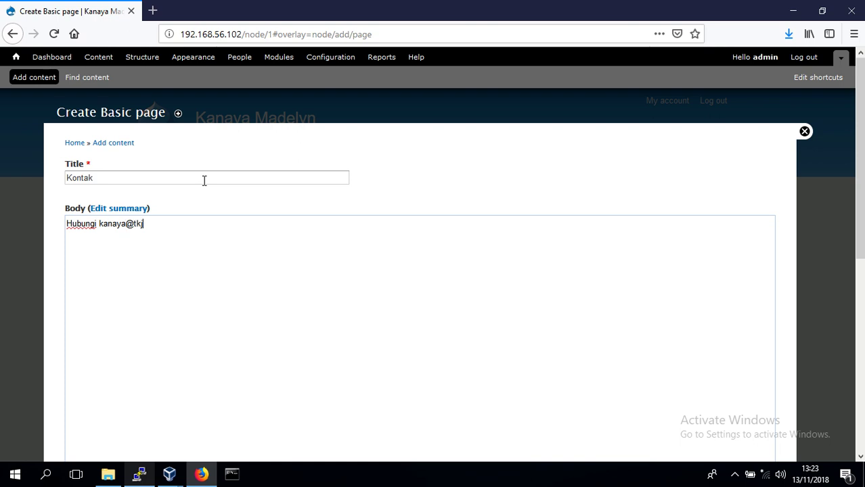
# Add a main menu link for the page with weight 1 and publish it
pyautogui.scroll(-5, 352, 232)
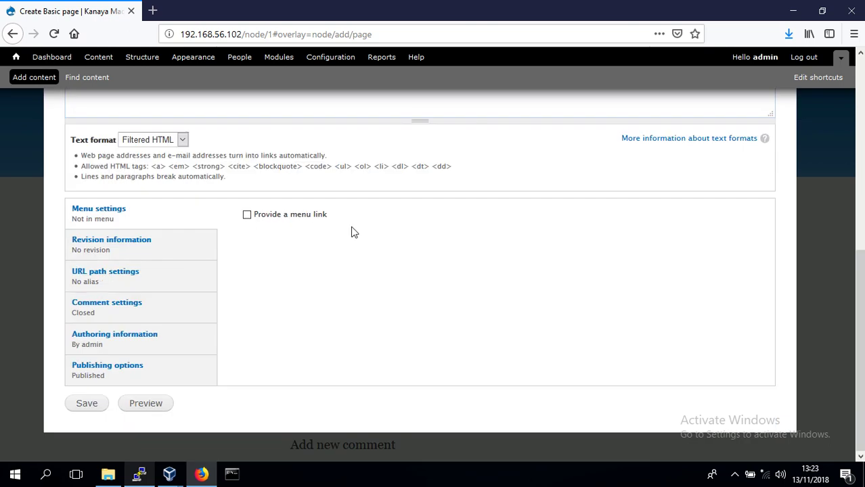
pyautogui.click(247, 214)
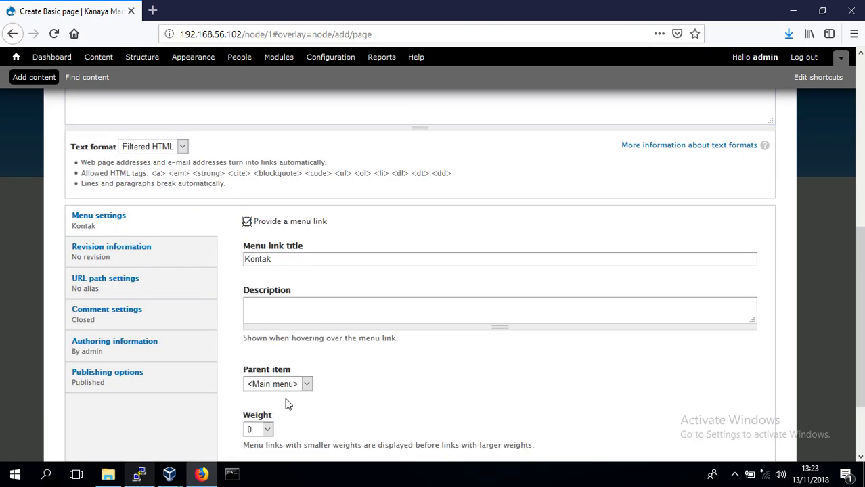
pyautogui.click(268, 431)
pyautogui.press('Down')
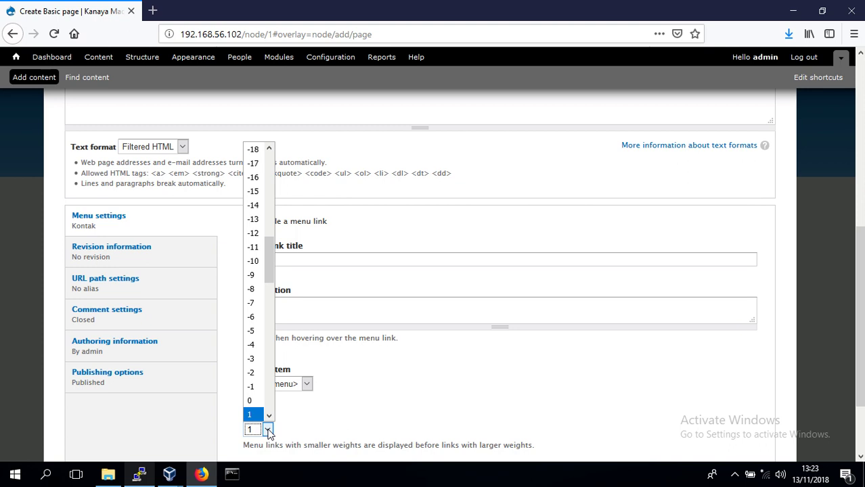
pyautogui.press('Return')
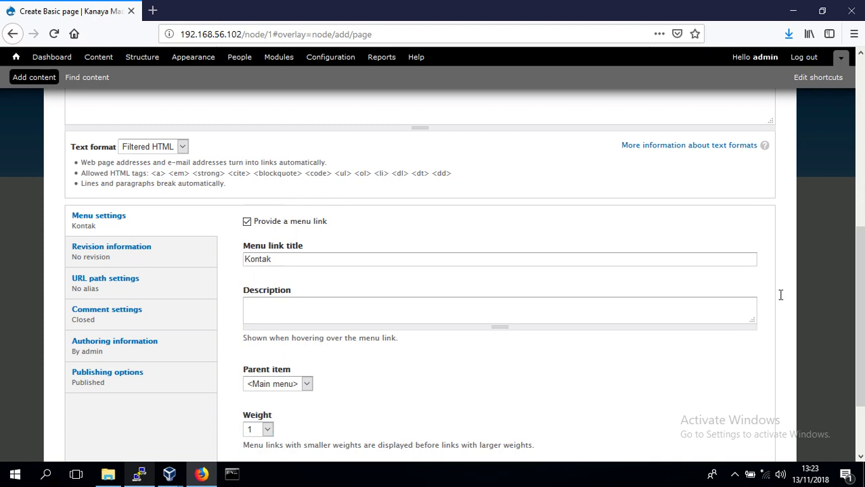
pyautogui.scroll(-3, 851, 385)
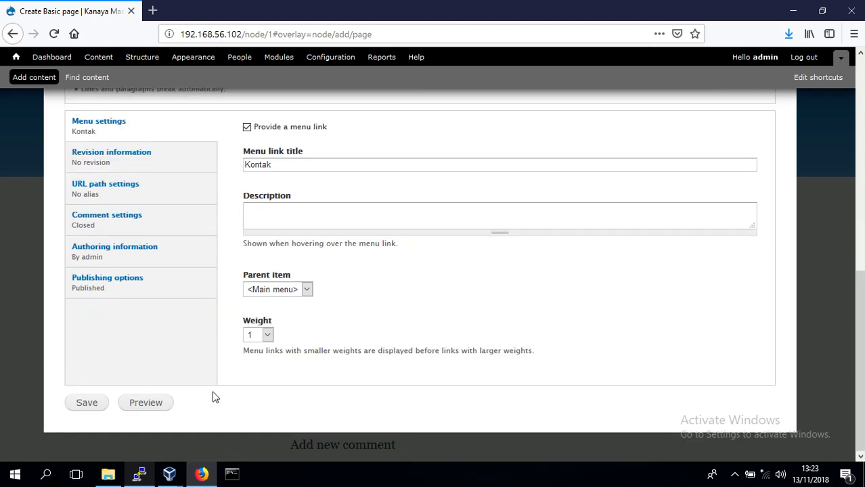
pyautogui.click(85, 403)
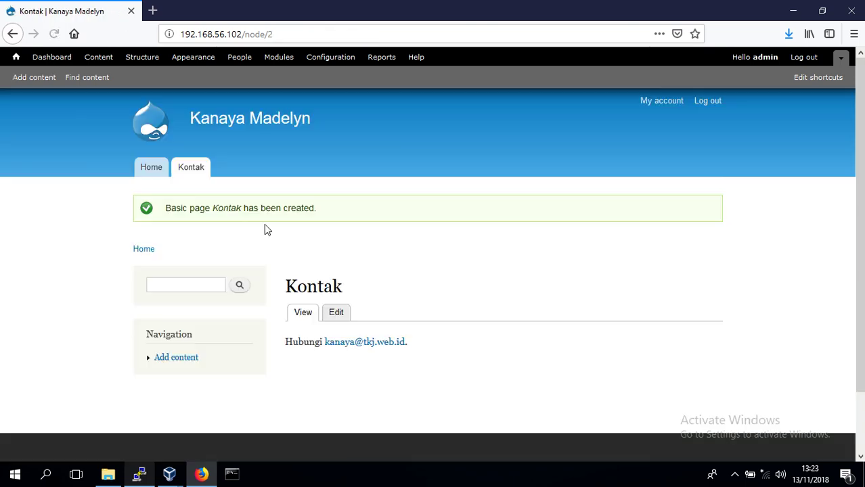
# Log out and open the Kontak page from the main menu as a visitor
pyautogui.moveTo(366, 299); pyautogui.dragTo(288, 286)
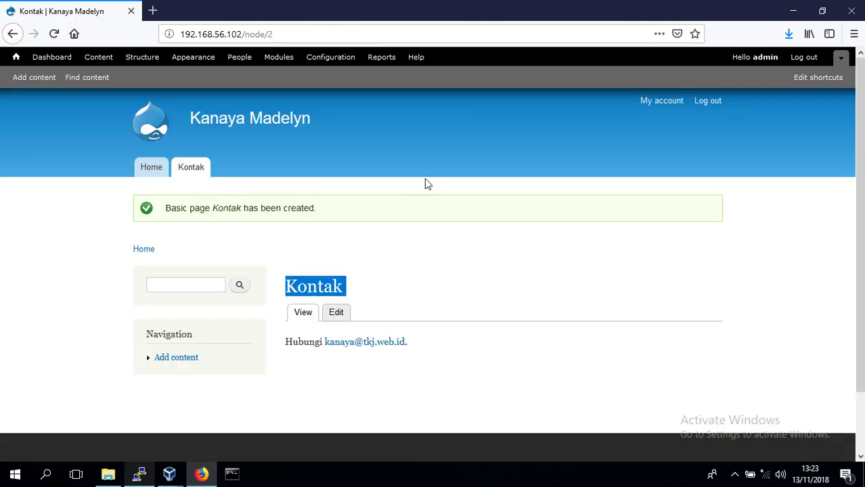
pyautogui.click(804, 58)
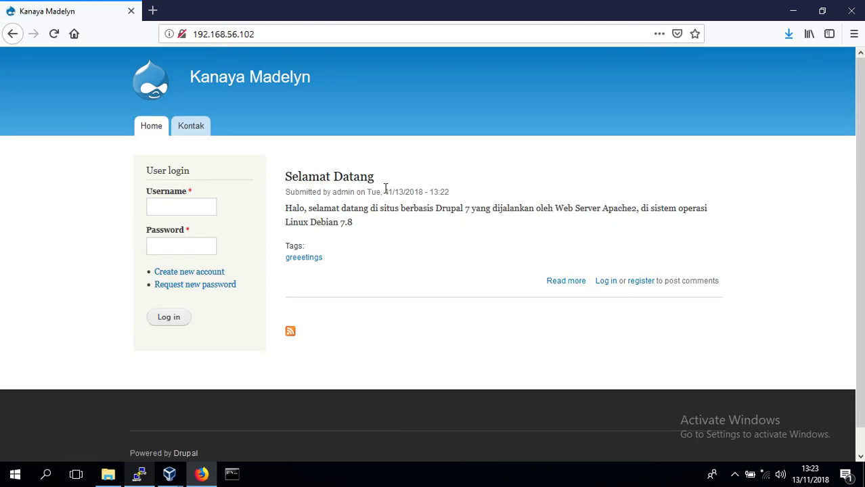
pyautogui.moveTo(377, 179); pyautogui.dragTo(284, 178)
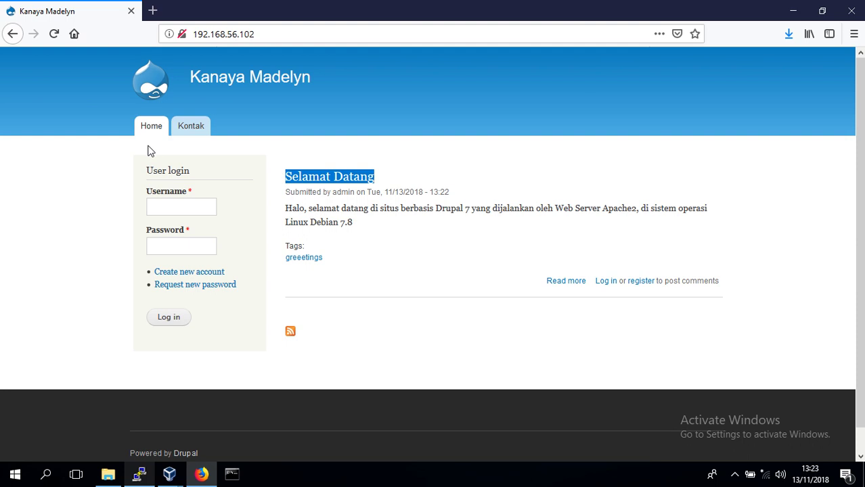
pyautogui.click(62, 187)
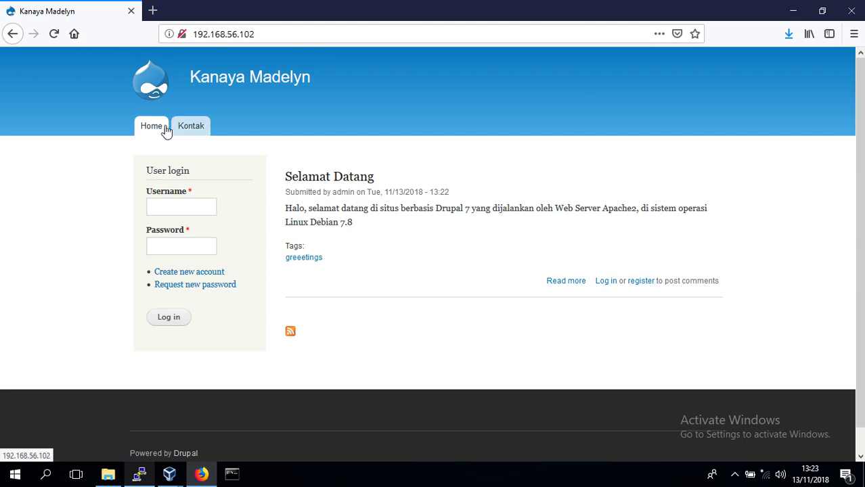
pyautogui.click(193, 132)
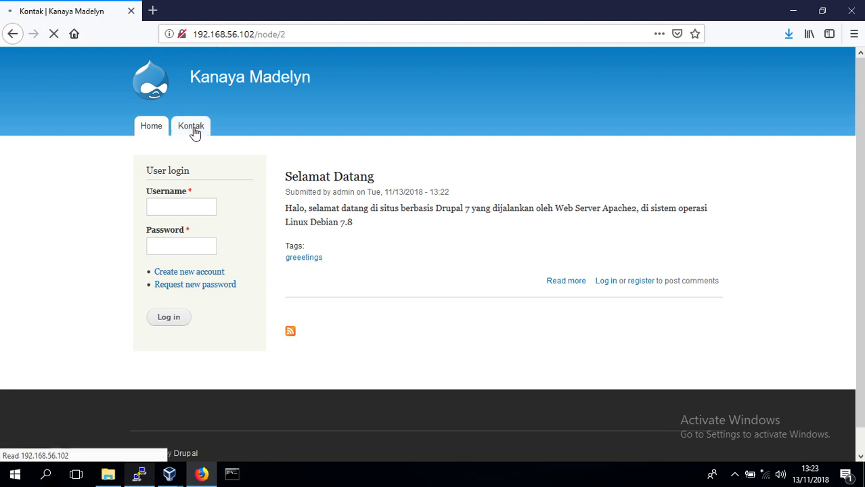